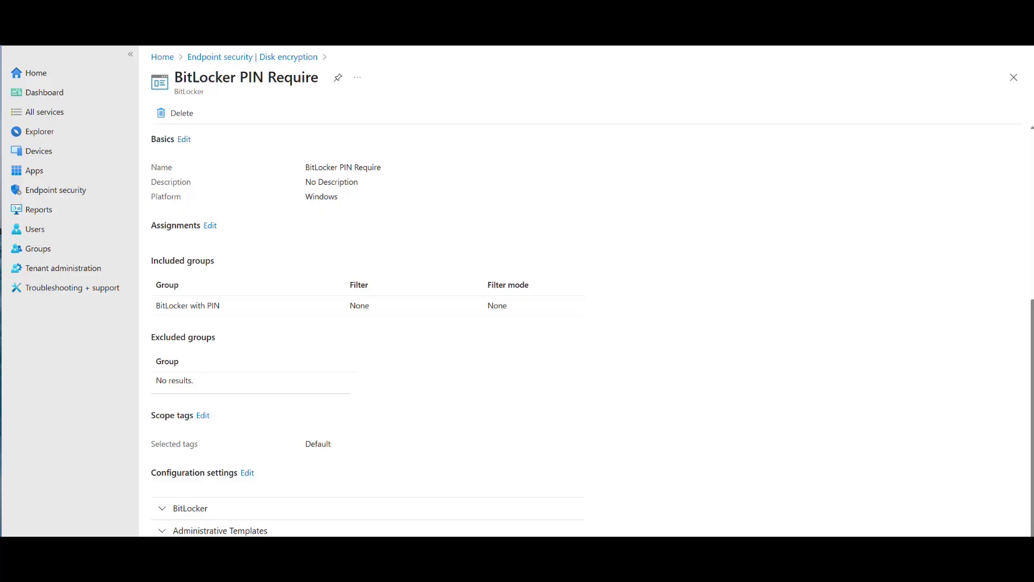
Step: Edit the BitLocker PIN Require policy's settings and expand the BitLocker group to show Require Device Encryption
click(247, 472)
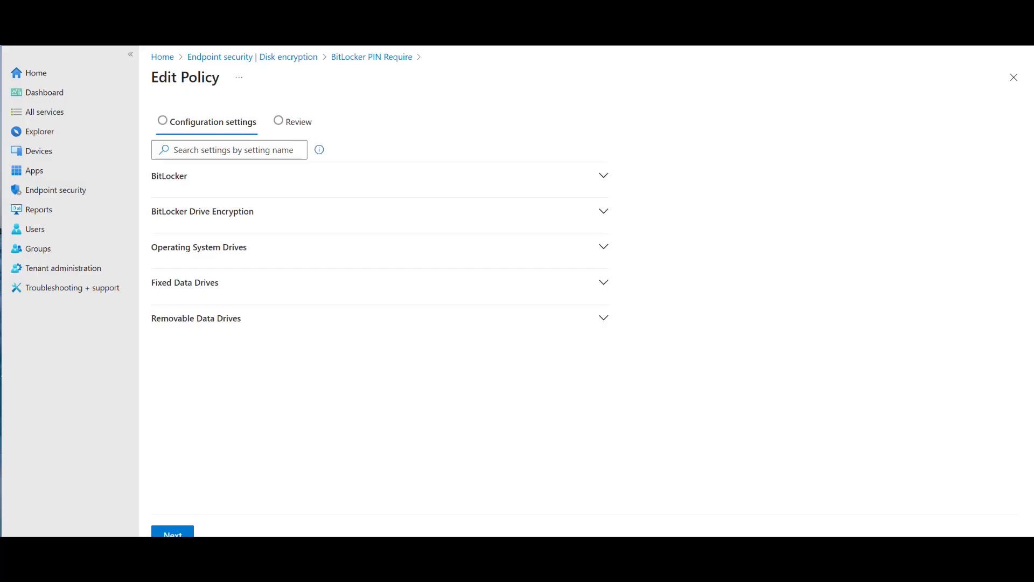
click(603, 175)
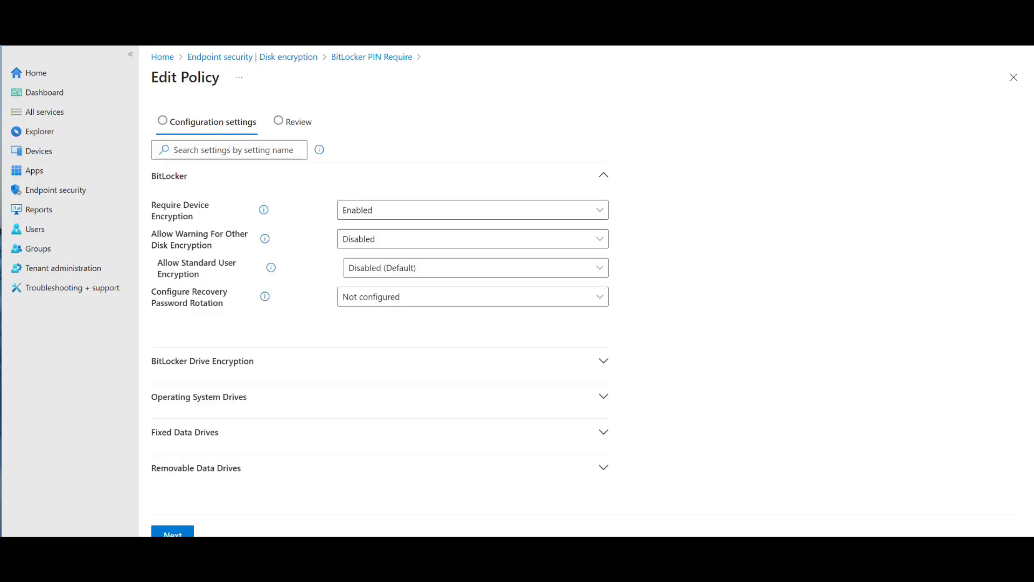
Step: Collapse BitLocker, then expand and re-collapse BitLocker Drive Encryption to check the XTS-AES 256-bit methods
click(603, 175)
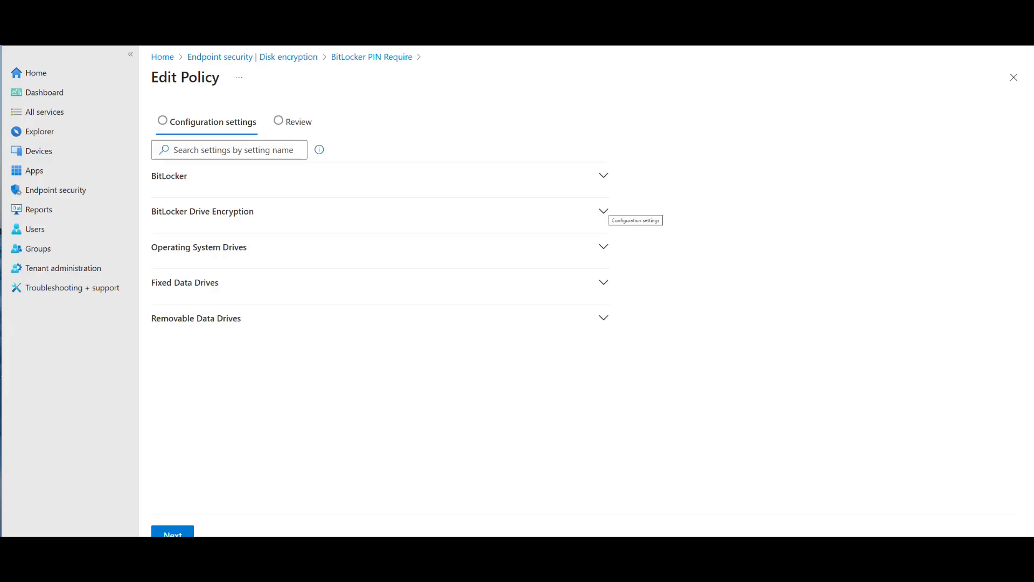
click(603, 211)
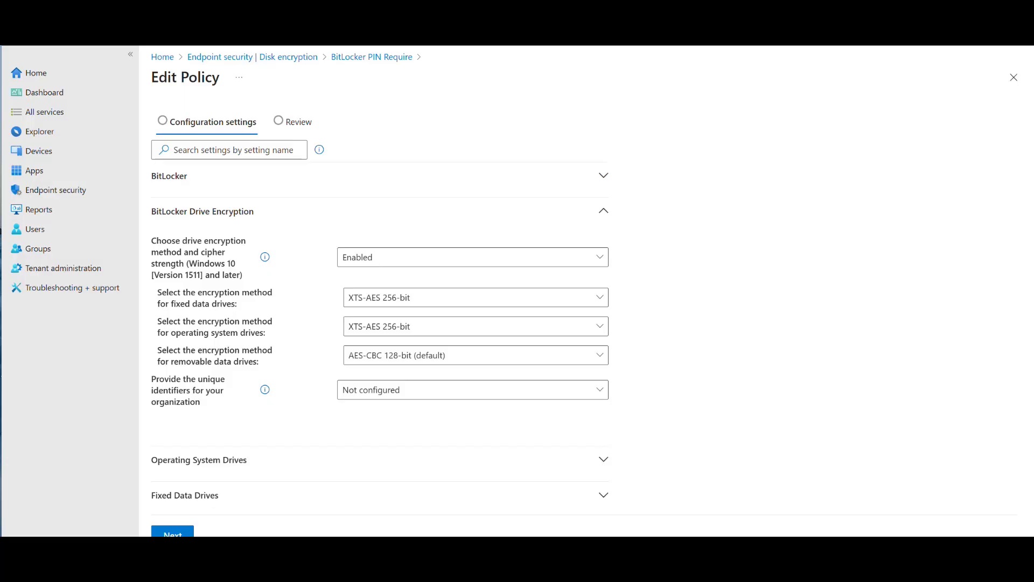
click(603, 211)
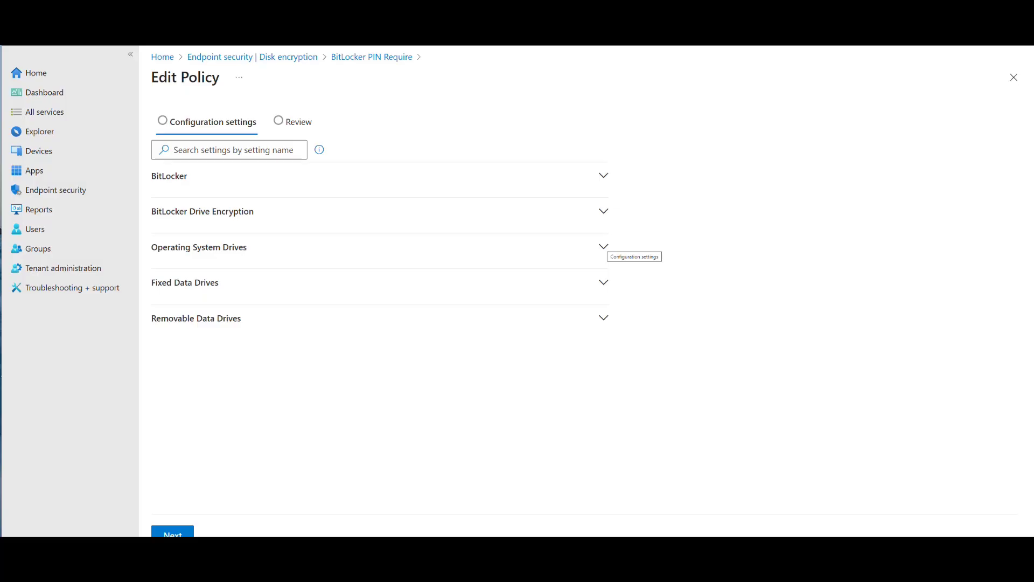
Step: Expand Operating System Drives and zoom out to see startup authentication, TPM PIN and minimum PIN 8
click(603, 246)
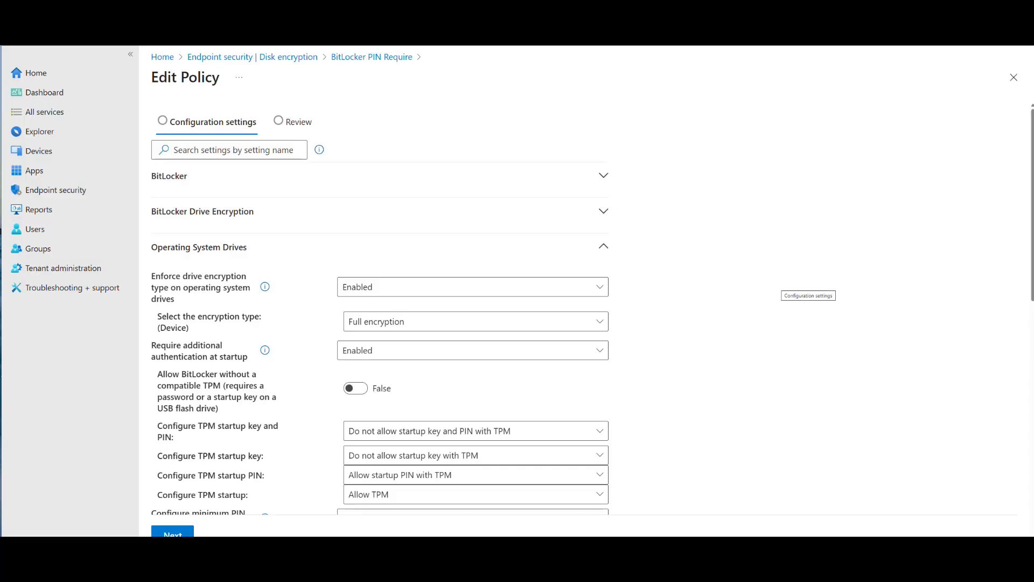
scroll(377, 307, down, 3)
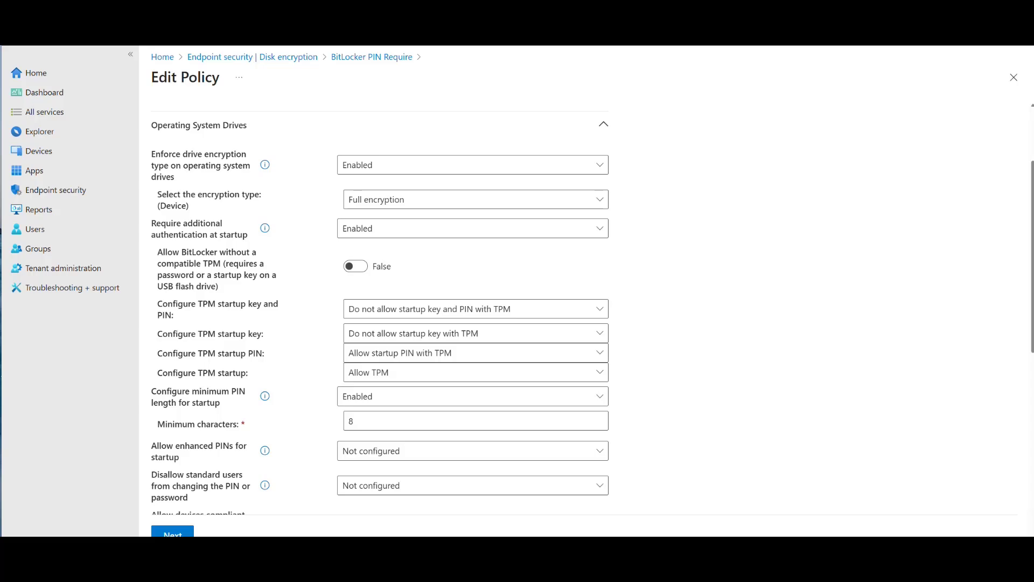
key(ctrl+minus)
key(ctrl+minus)
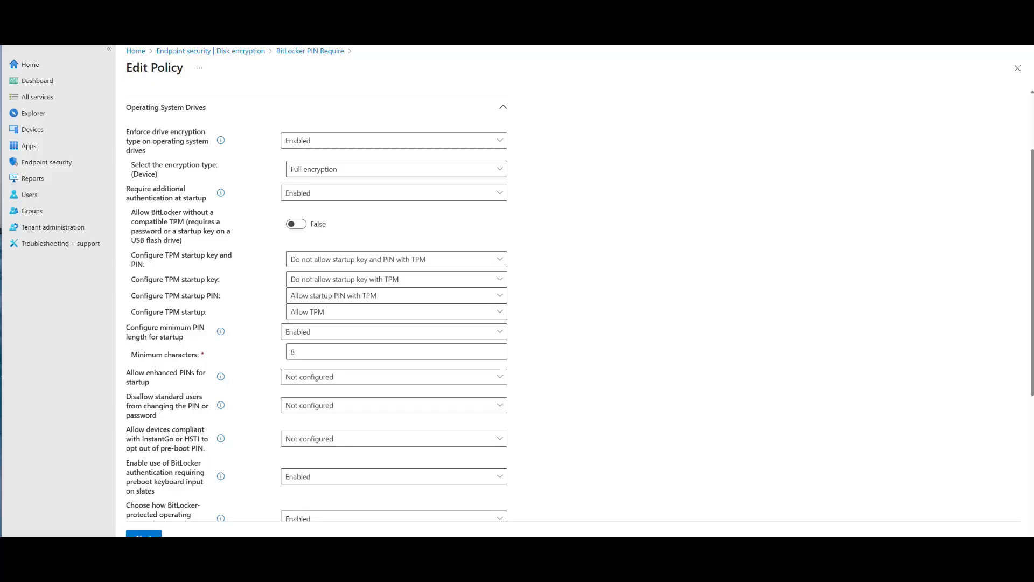
scroll(394, 307, down, 2)
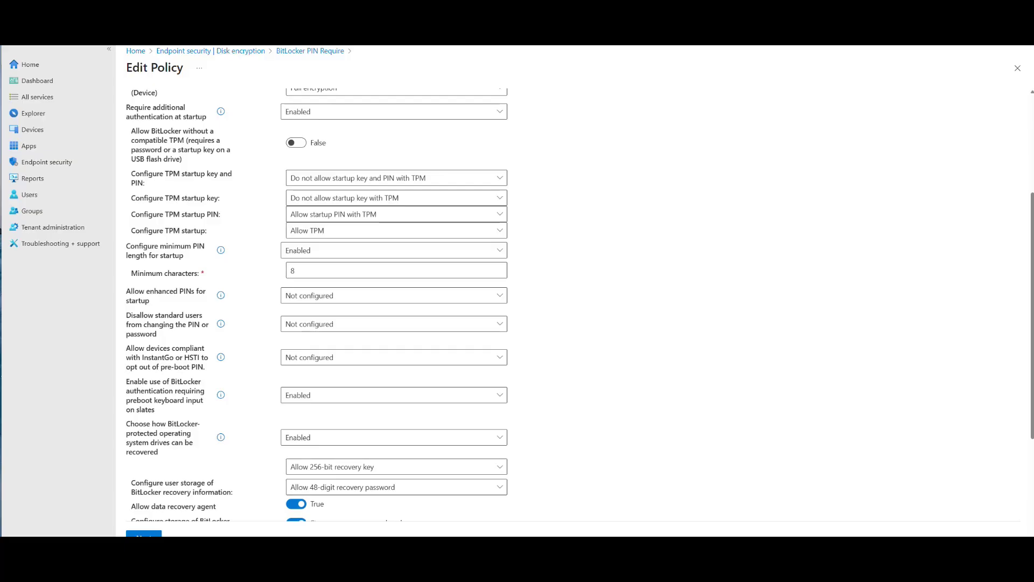
click(394, 111)
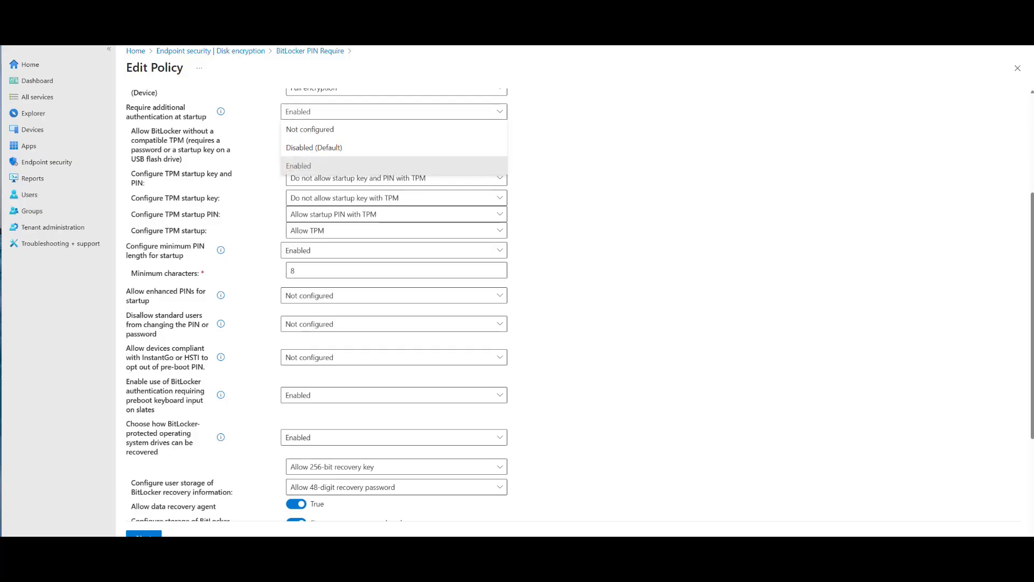
click(299, 166)
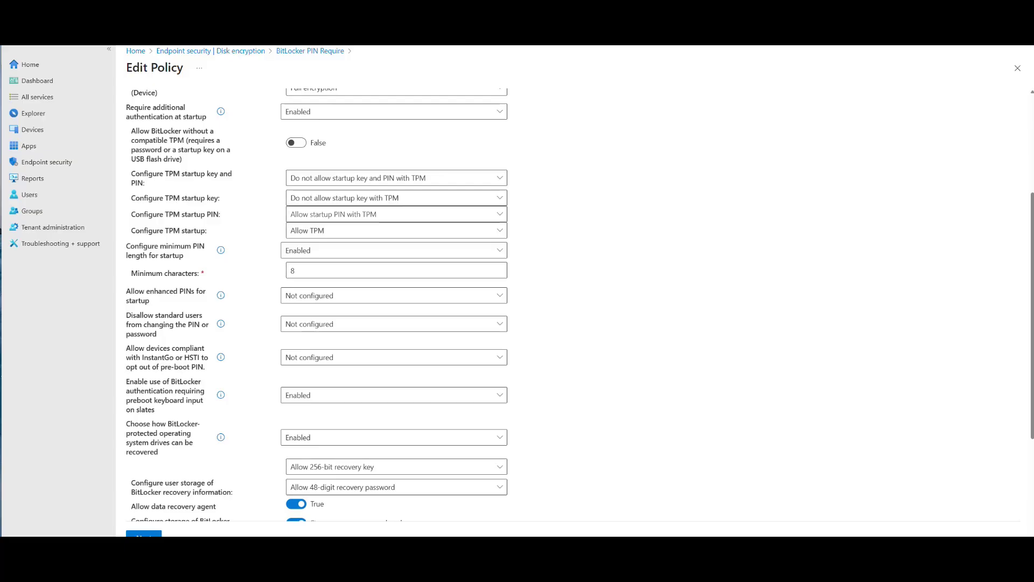
Step: Check the TPM startup PIN choices and keep Allow startup PIN with TPM
key(space)
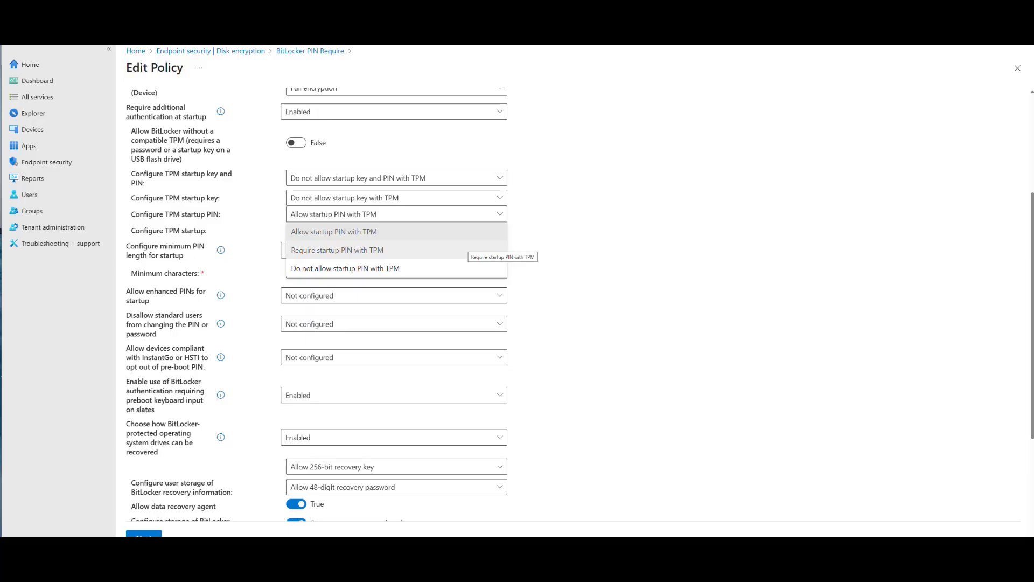
key(Return)
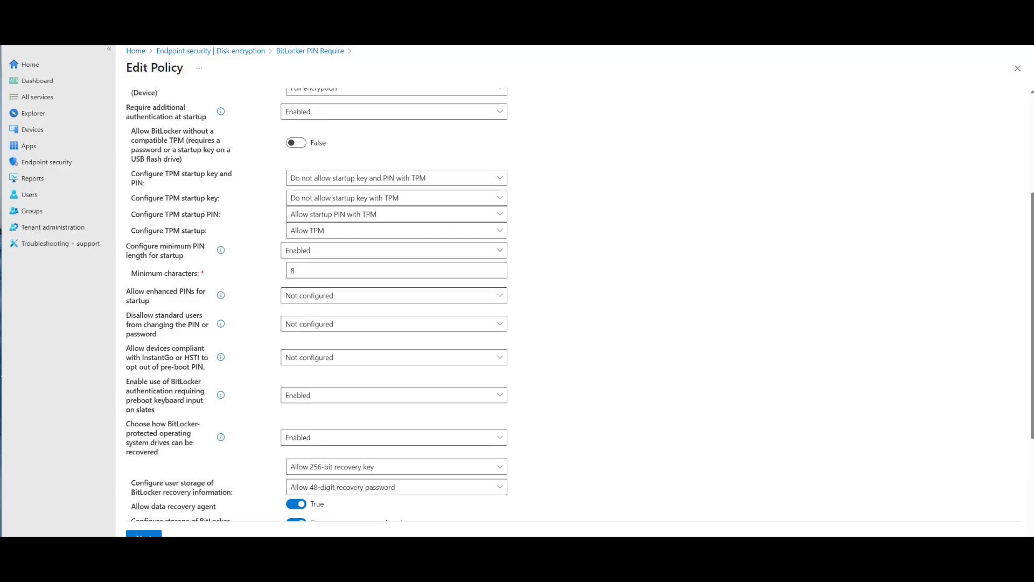
Step: Scroll down through the policy's operating system drive recovery-storage settings
scroll(580, 304, down, 3)
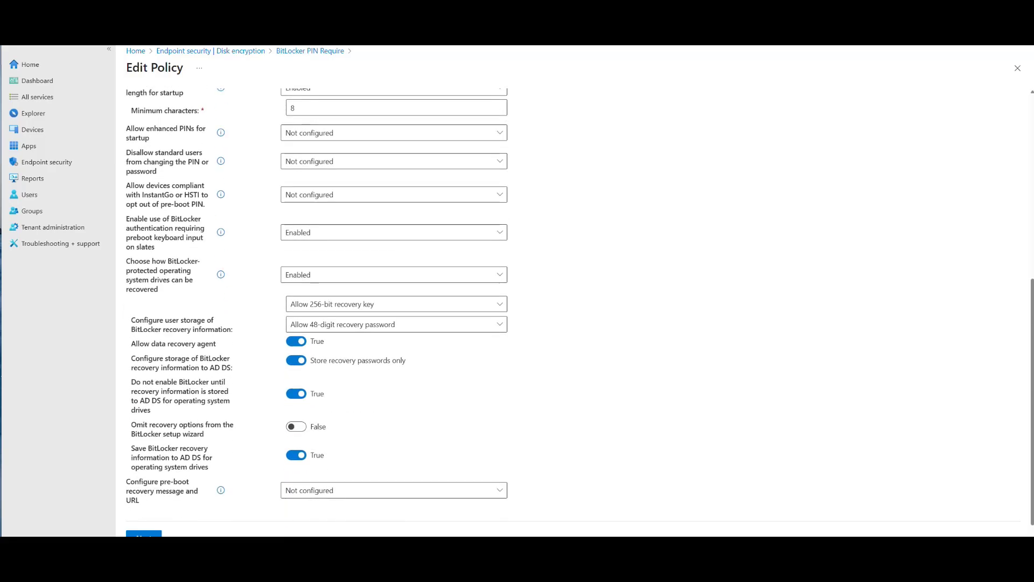
scroll(580, 312, down, 1)
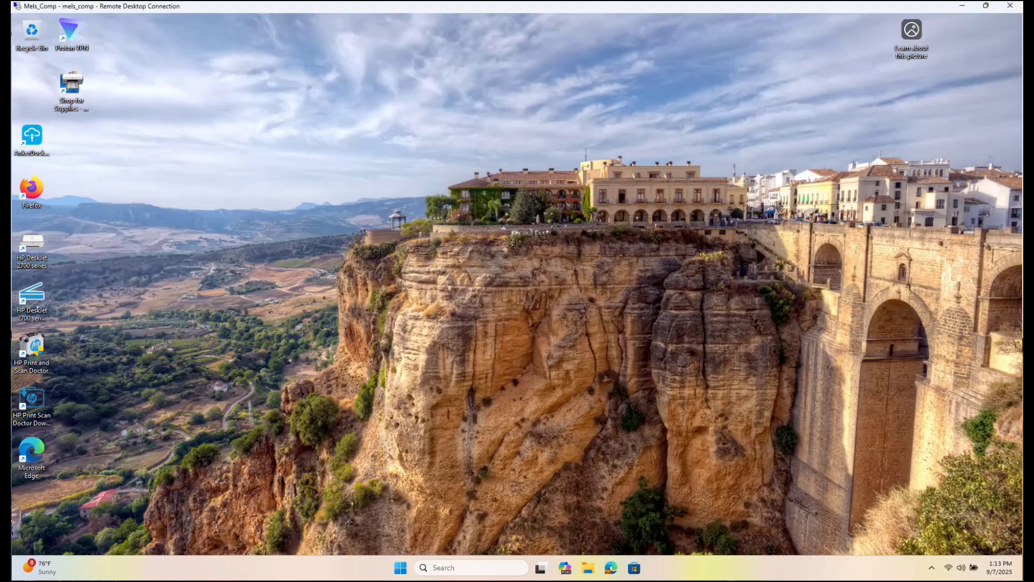
Step: Open File Explorer at This PC and bring up the Windows (C:) drive's context options
key(super+e)
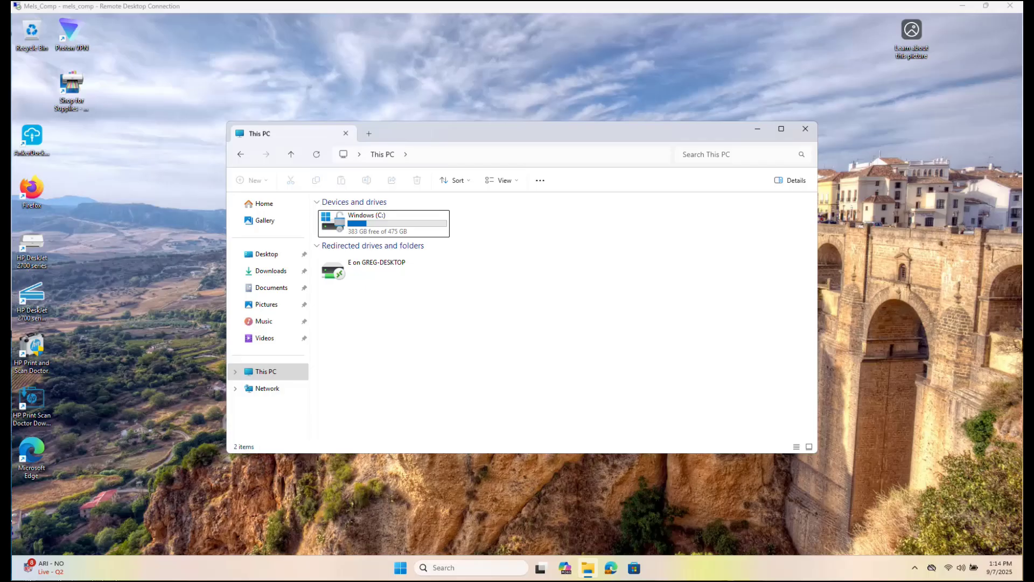
key(shift+F10)
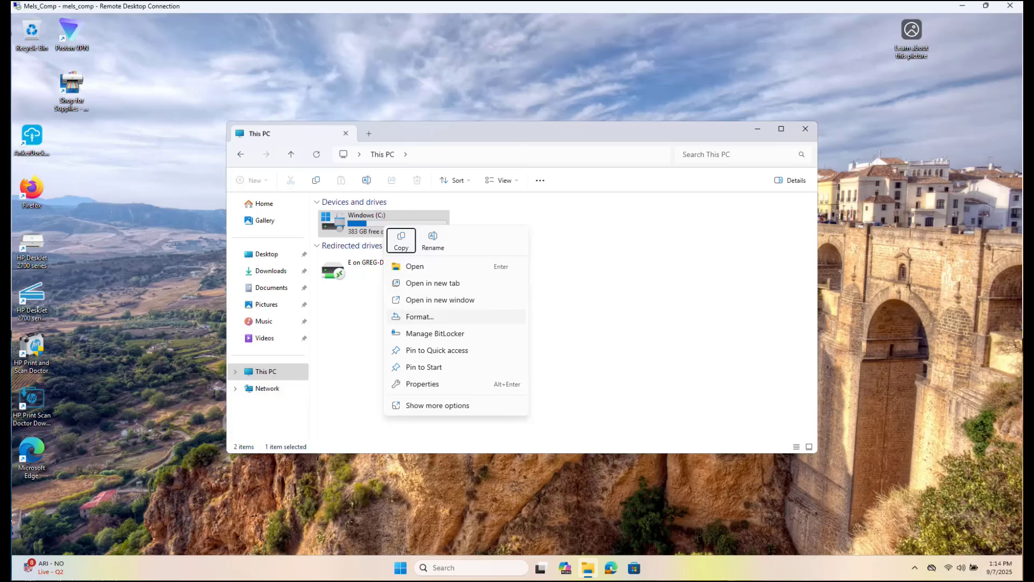
key(Escape)
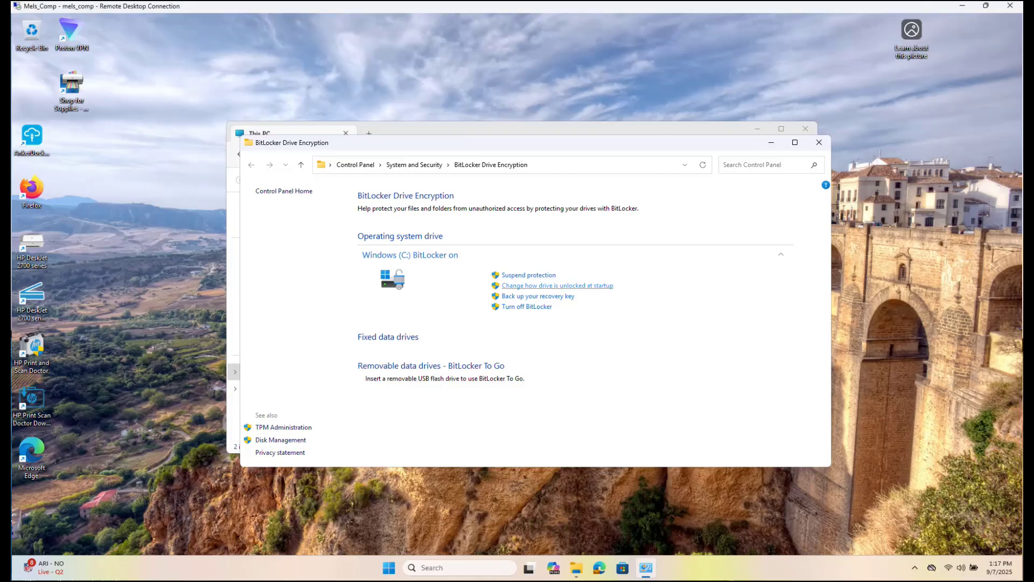
Step: Switch the C: drive's startup unlock to a PIN, entering and confirming the new PIN
click(557, 286)
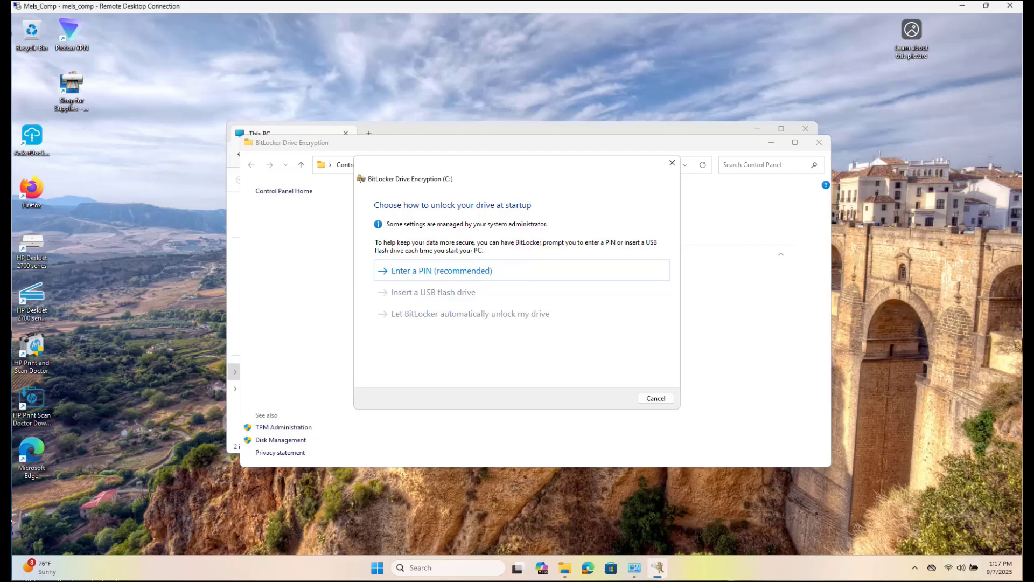
key(Return)
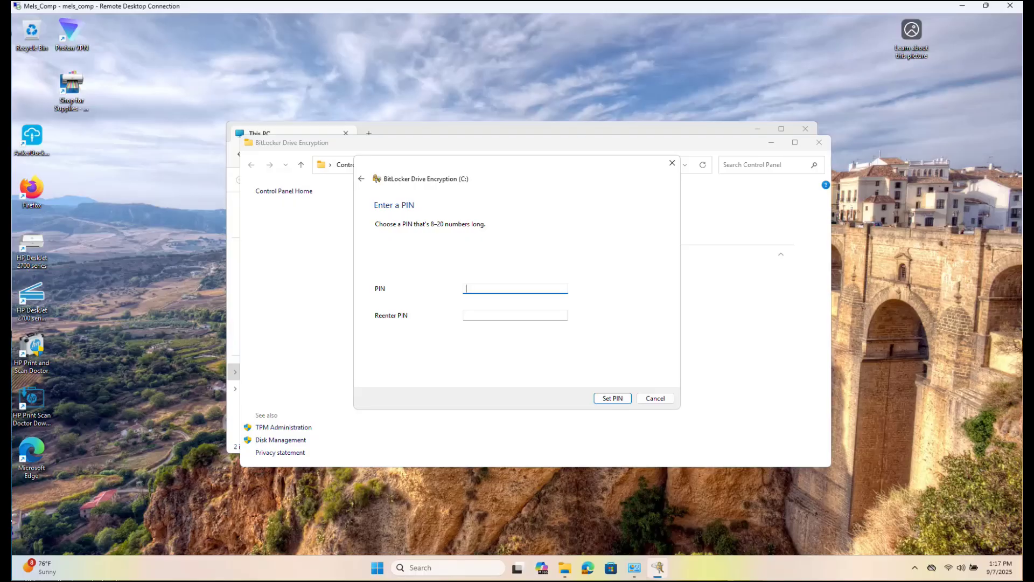
text(12345678)
click(515, 315)
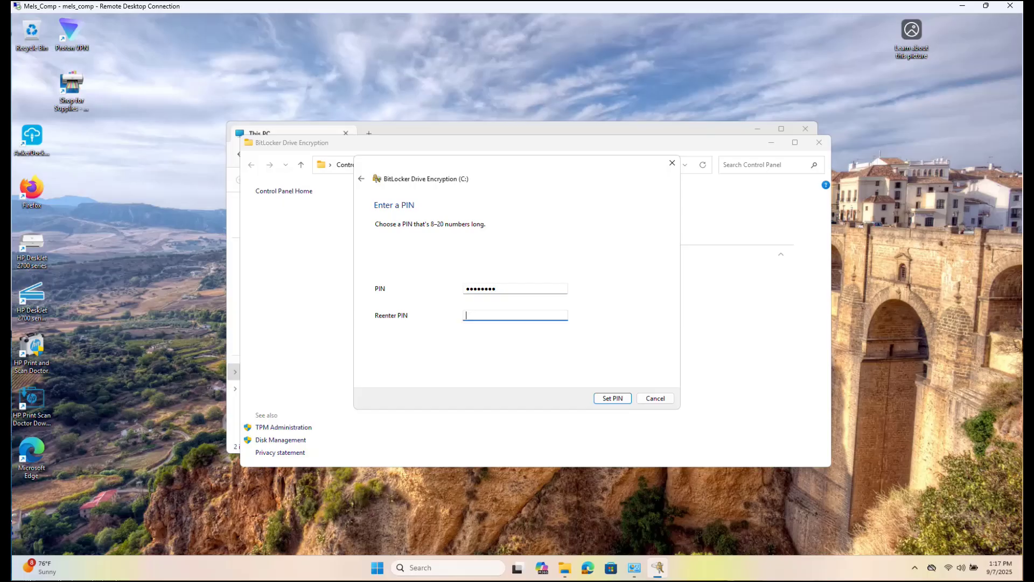
text(12345678)
key(Return)
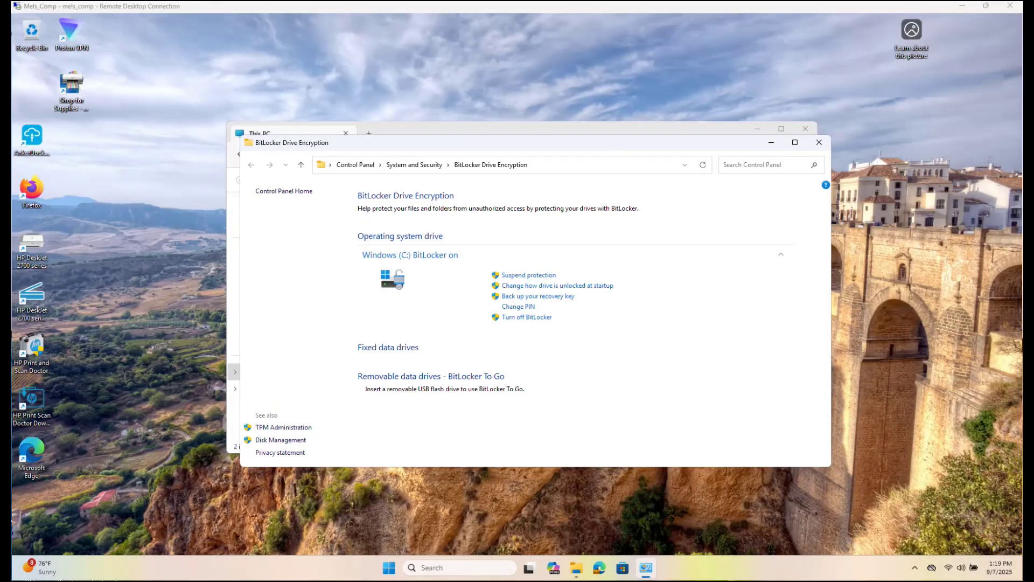
Step: Restart the remote PC via the Win+X menu and enter the BitLocker PIN at the pre-boot screen
key(super+x)
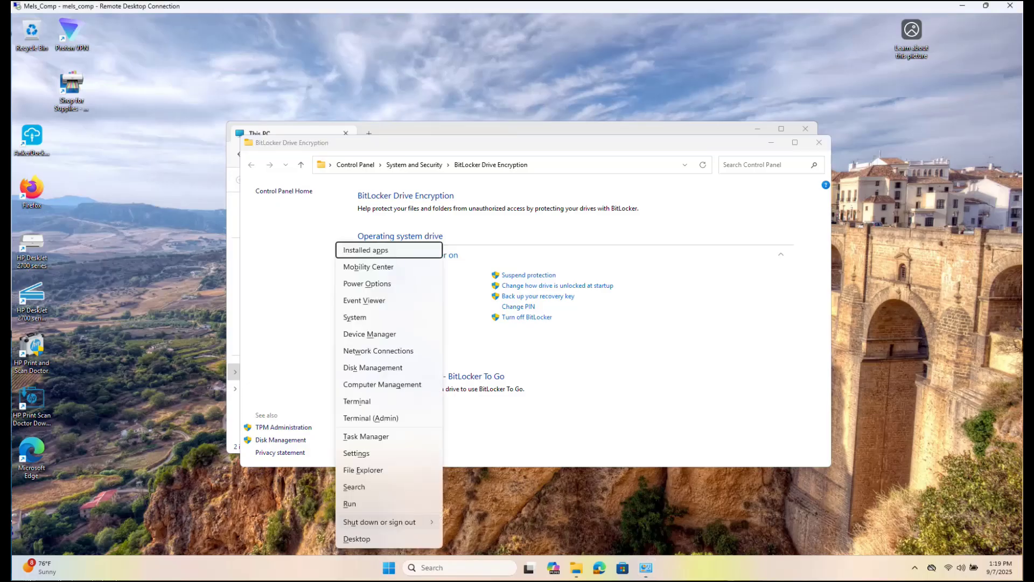
key(u)
key(Up)
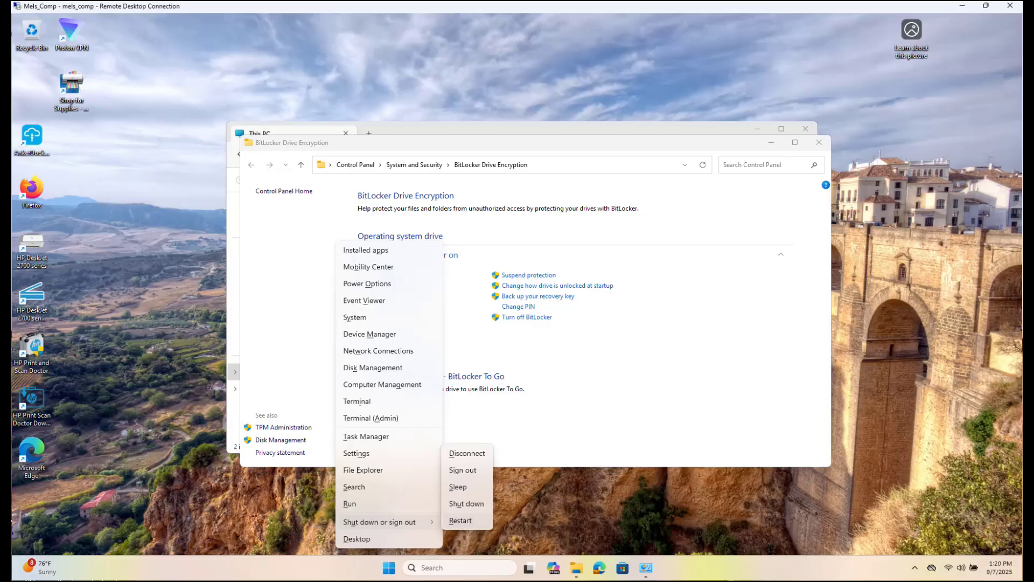
key(Return)
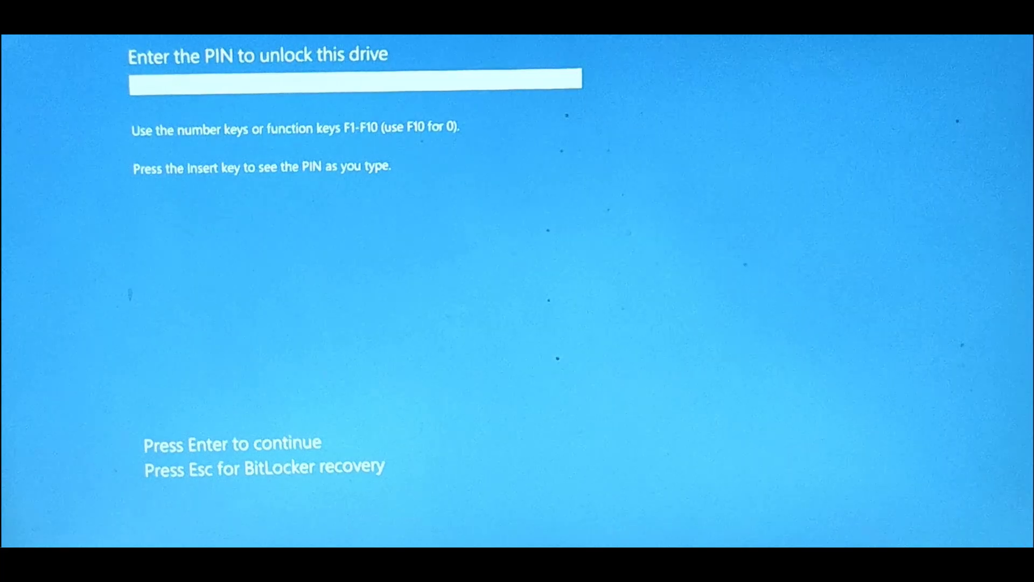
text(123)
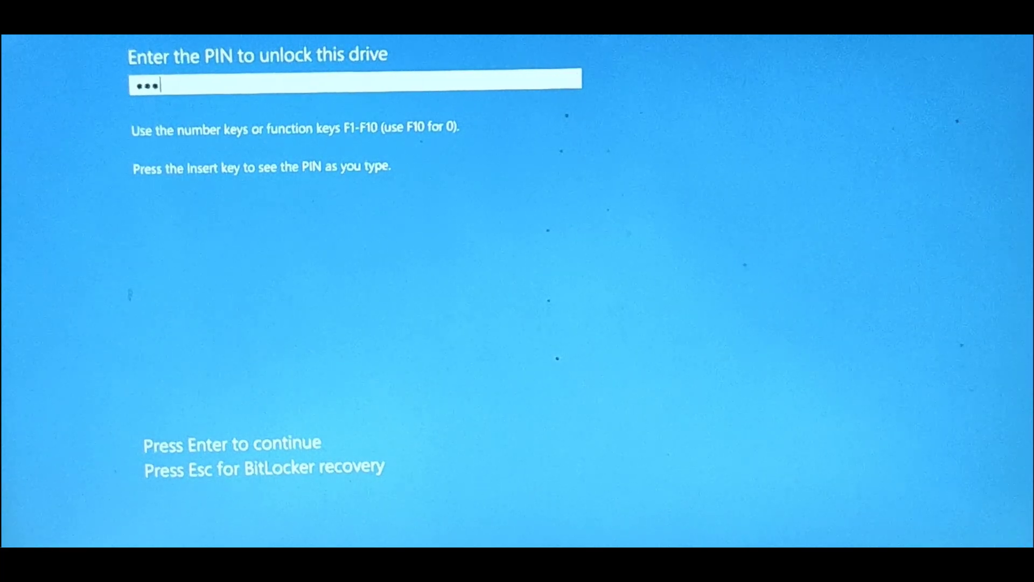
text(45678)
key(Return)
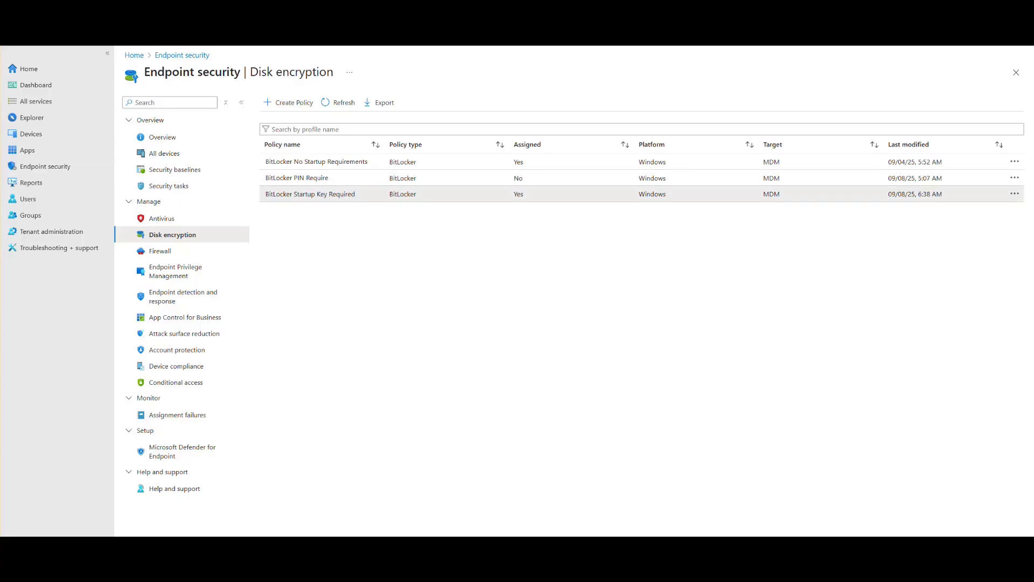
Step: Open the BitLocker Startup Key Required policy and scroll to its BitLocker with Startup Key group assignment
click(310, 194)
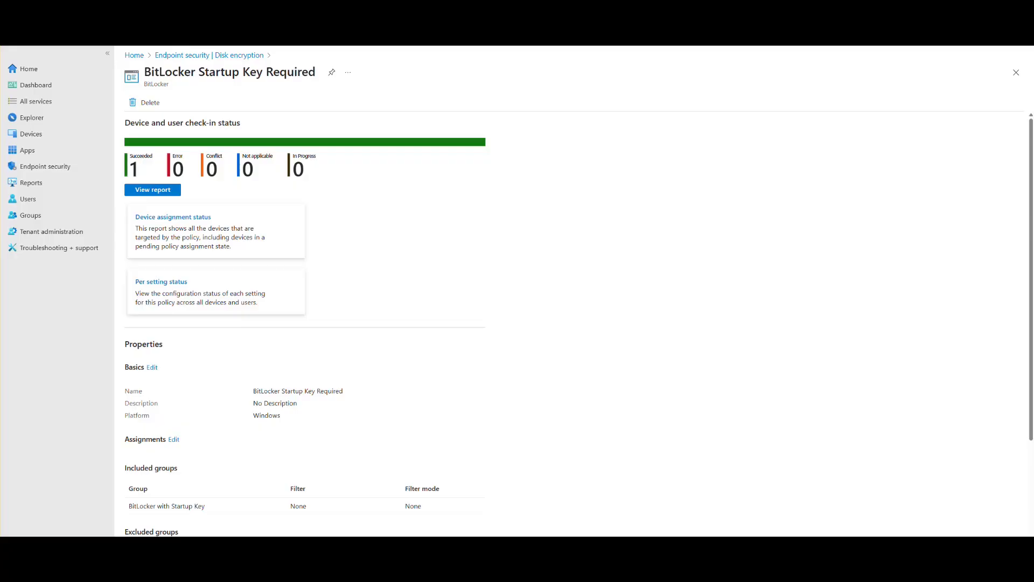
scroll(304, 324, down, 3)
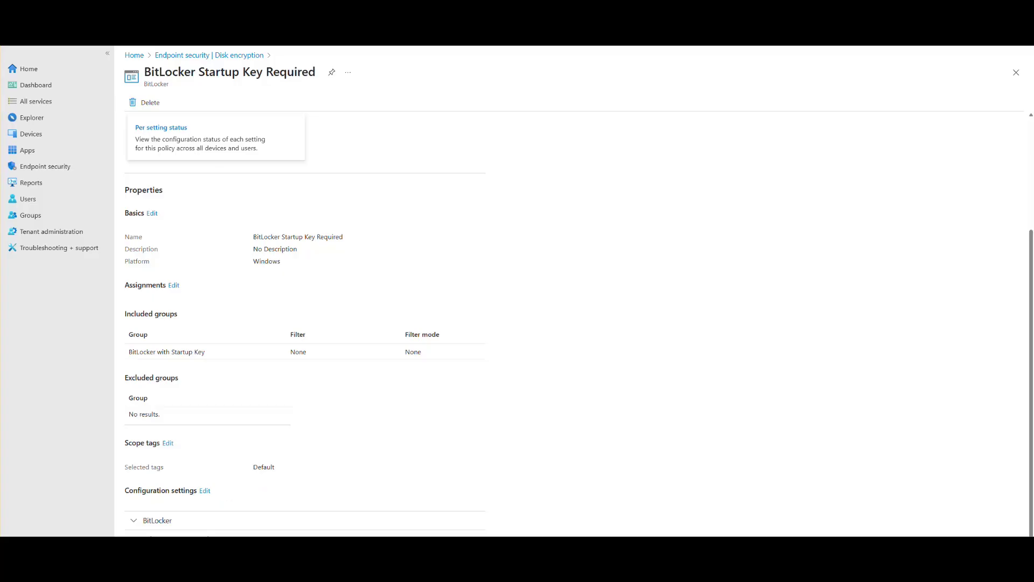
Step: Edit the BitLocker Startup Key Required policy's Configuration settings to show its five settings categories
click(205, 491)
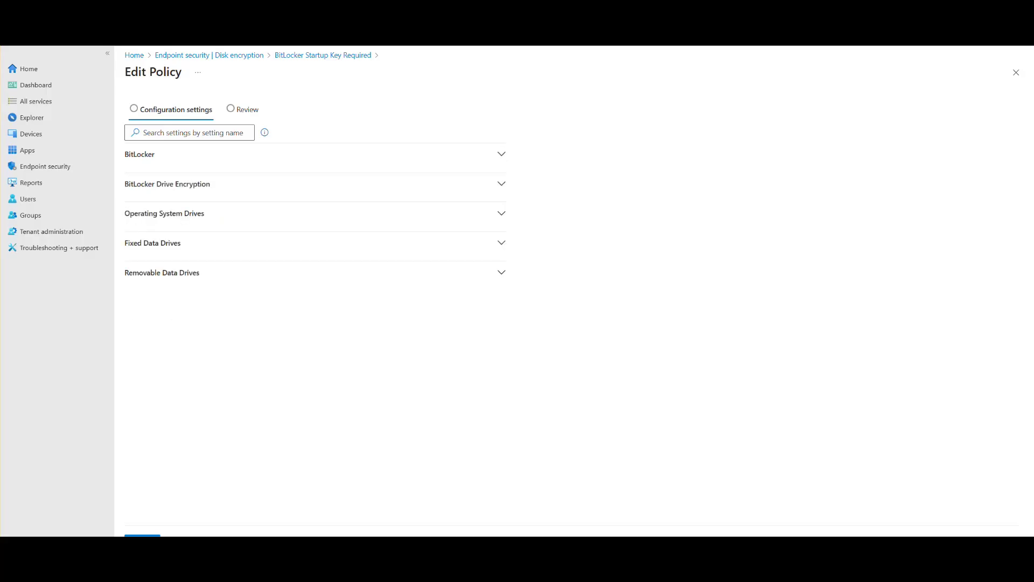
Step: Expand BitLocker Drive Encryption and Operating System Drives to reveal the startup key and PIN options
click(501, 184)
click(502, 213)
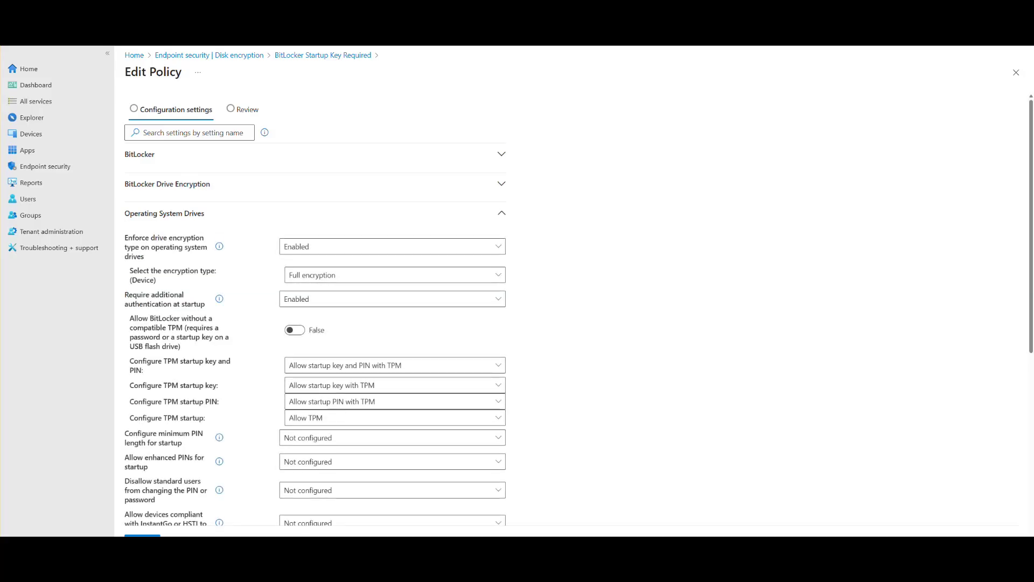
scroll(684, 294, down, 3)
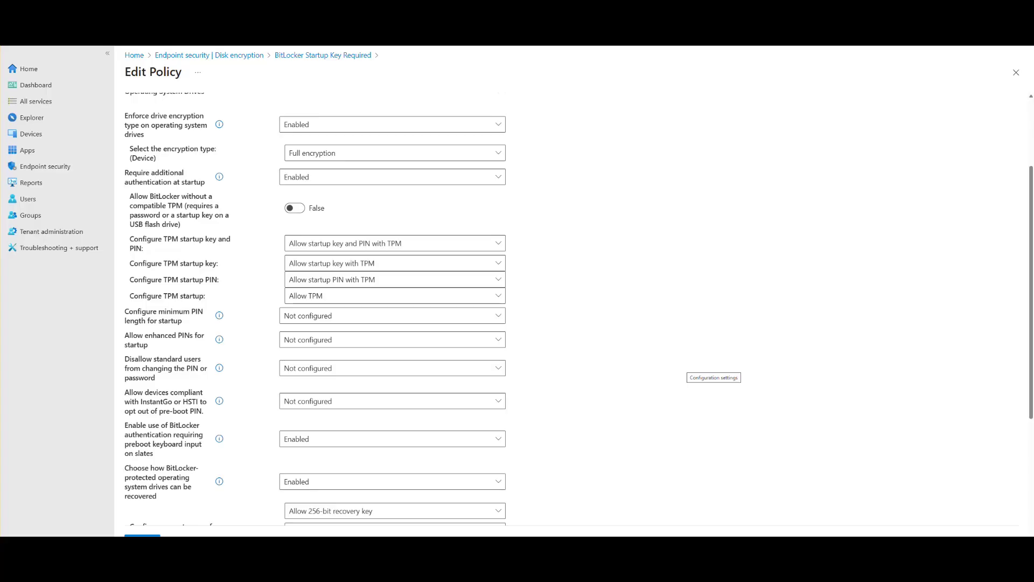
Step: Scroll down through the policy's Operating System Drives recovery settings
scroll(700, 372, down, 3)
scroll(700, 371, down, 3)
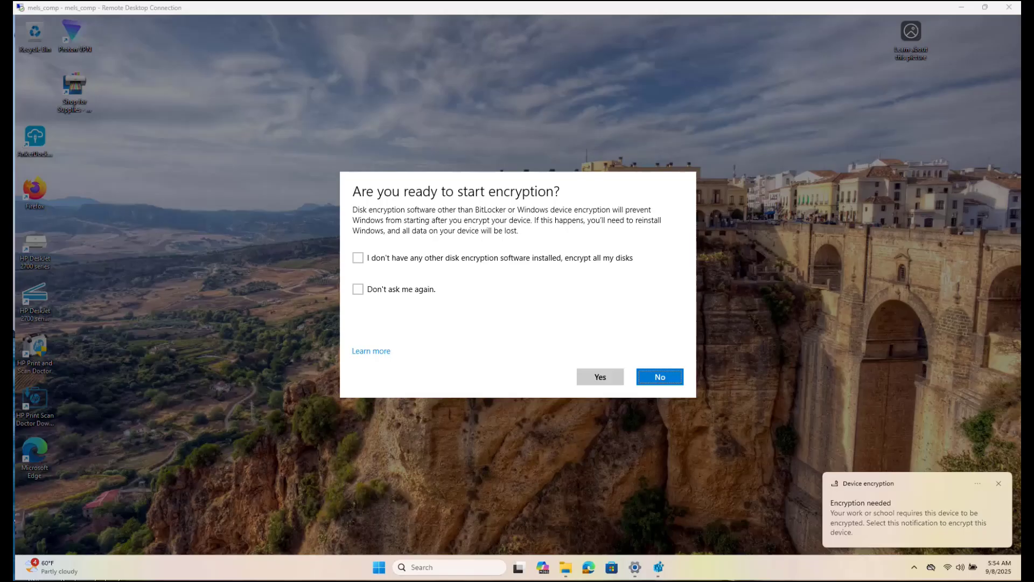
Step: Confirm no other disk encryption software, tick 'Don't ask me again', and accept encryption
click(358, 258)
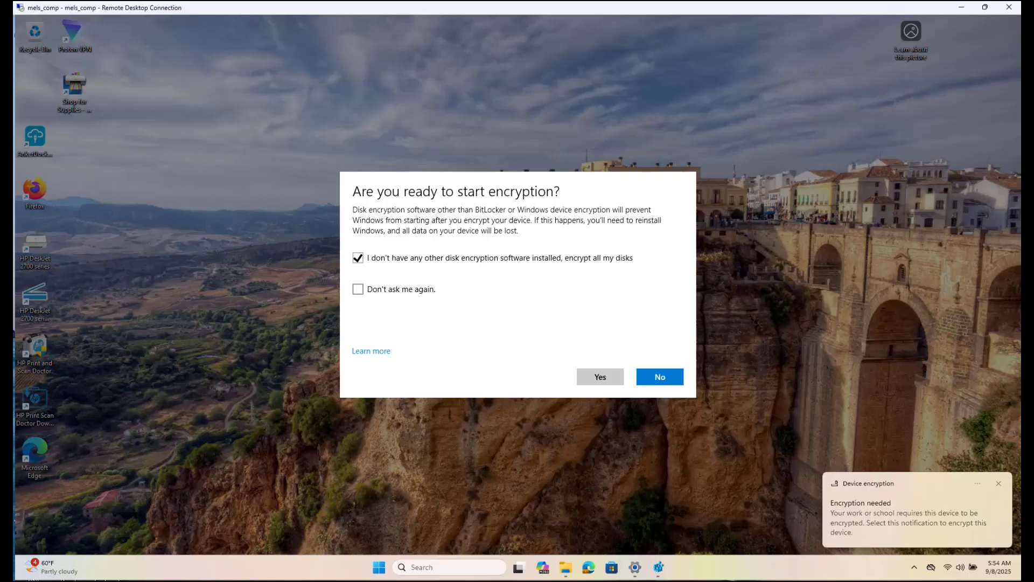
click(358, 288)
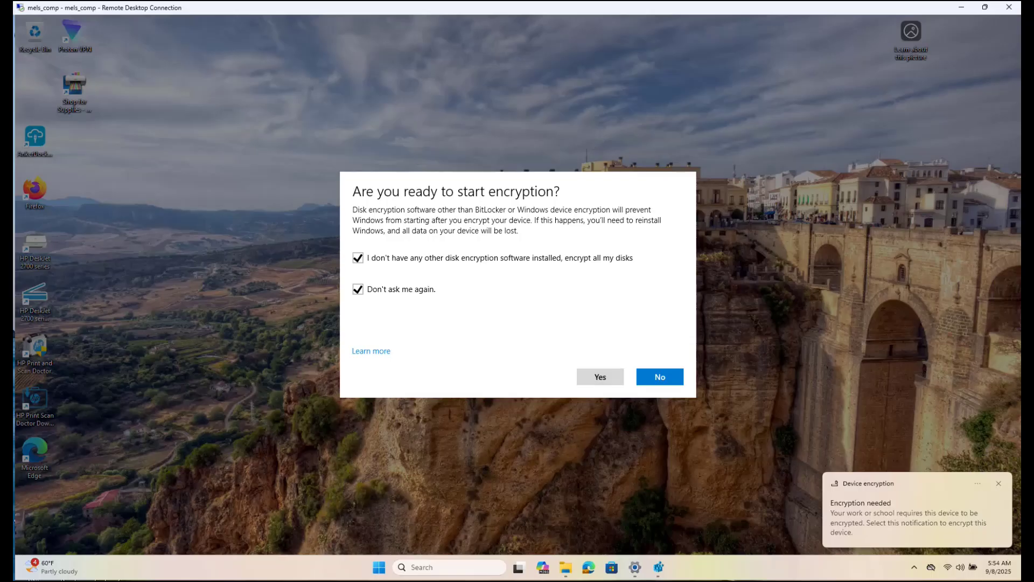
click(600, 376)
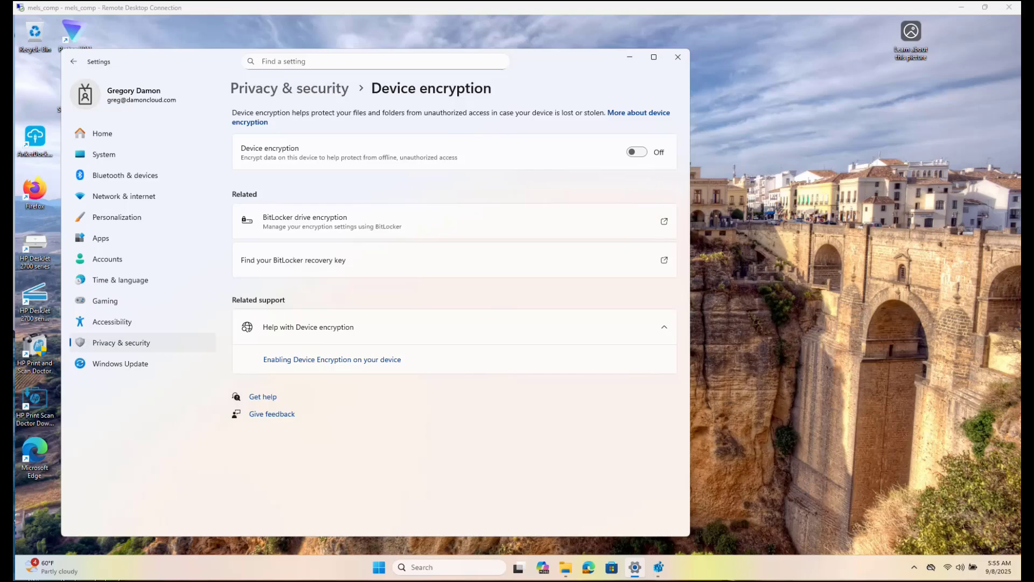
Step: Open BitLocker drive encryption from the Device encryption page's Related links
click(664, 221)
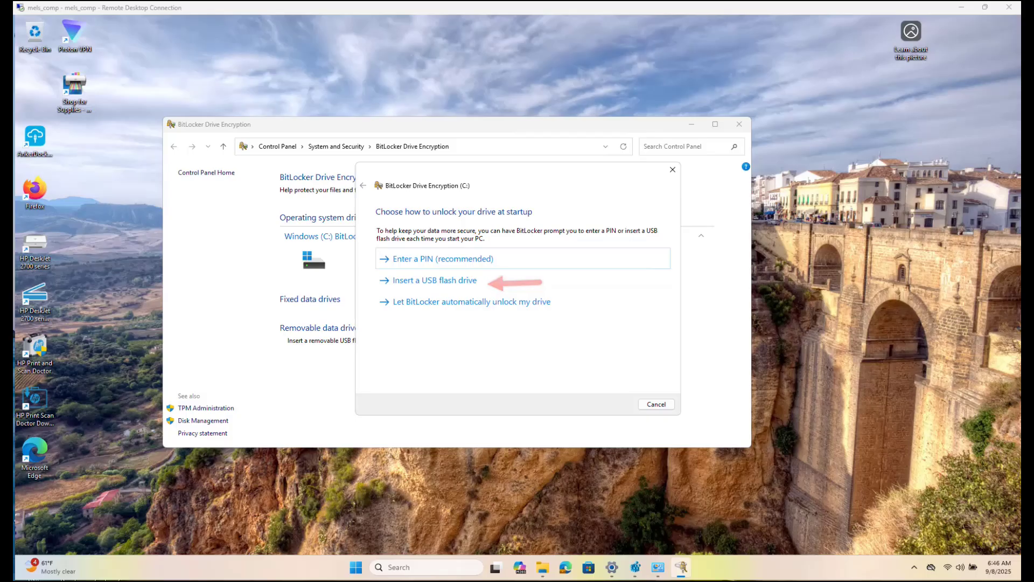
Step: Choose USB flash drive unlocking and save the startup key to New Volume (E:)
key(Down)
key(Return)
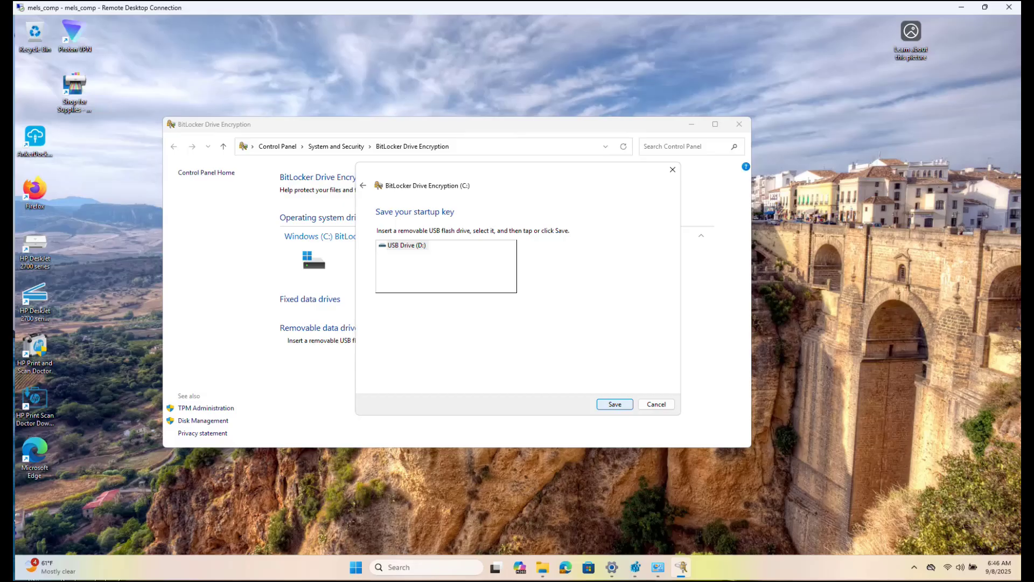
key(Return)
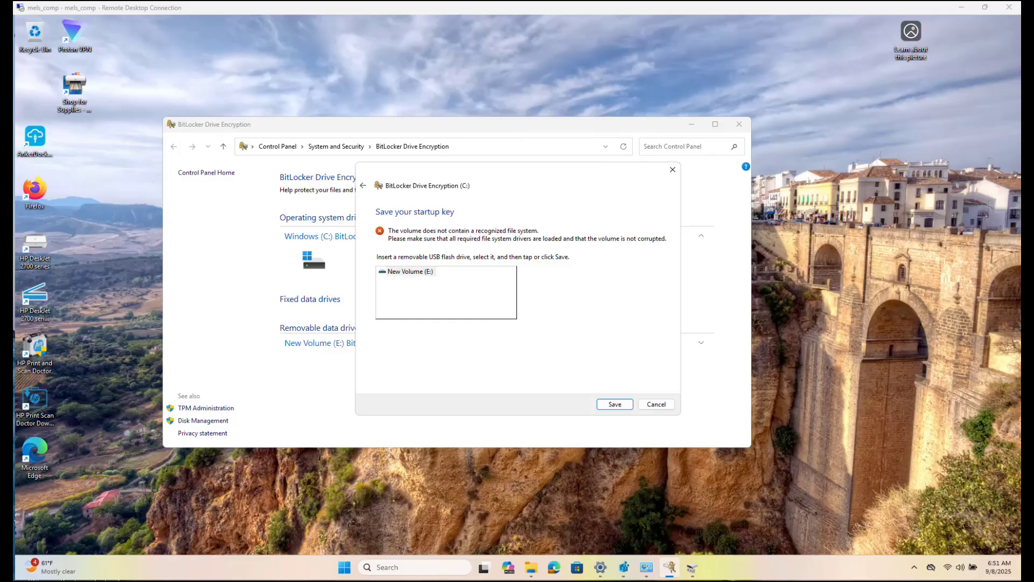
key(Return)
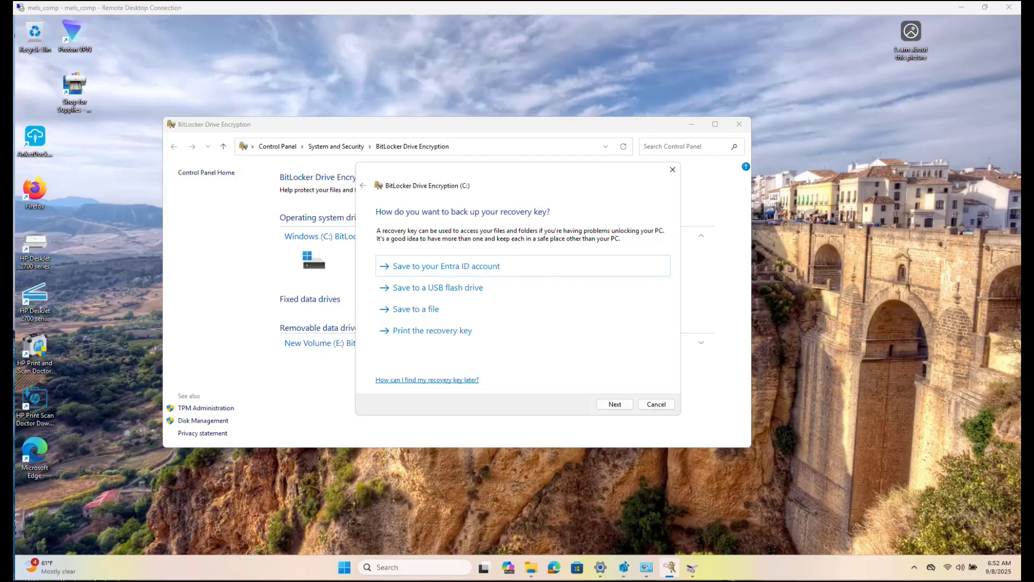
Step: Back up the recovery key to the Entra ID account and start encrypting Windows (C:) with the system check
key(Return)
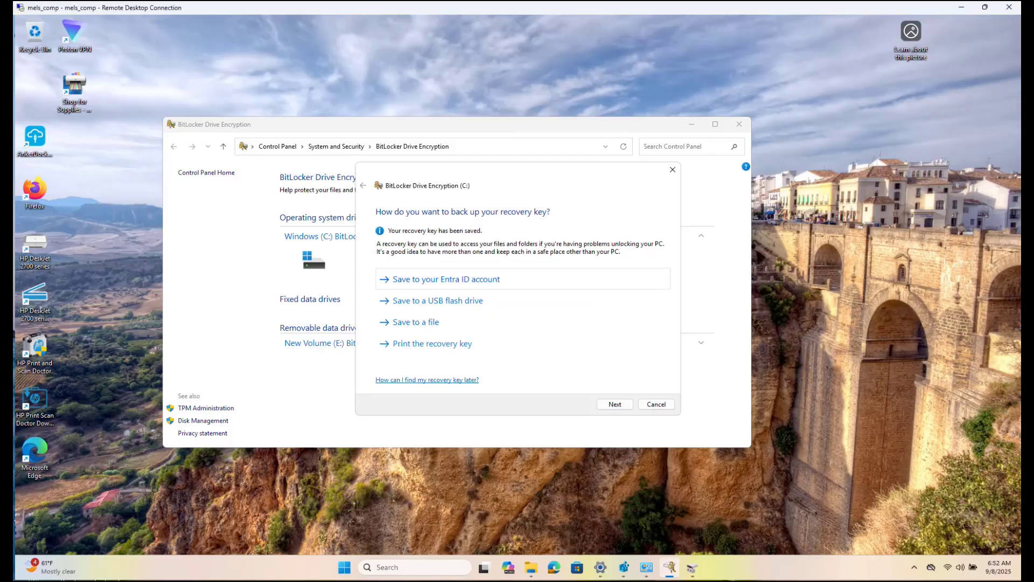
key(Return)
key(Return)
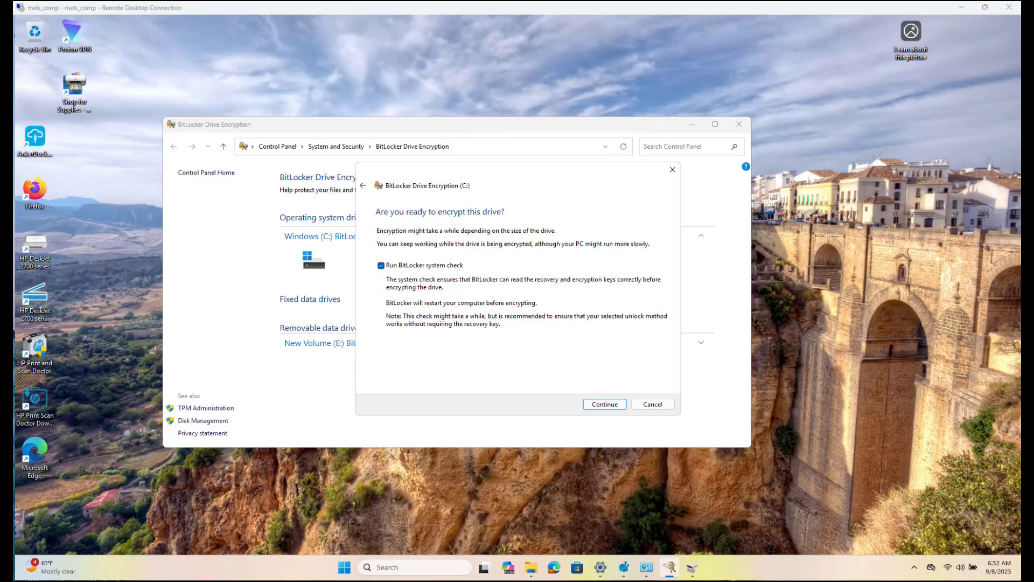
key(Return)
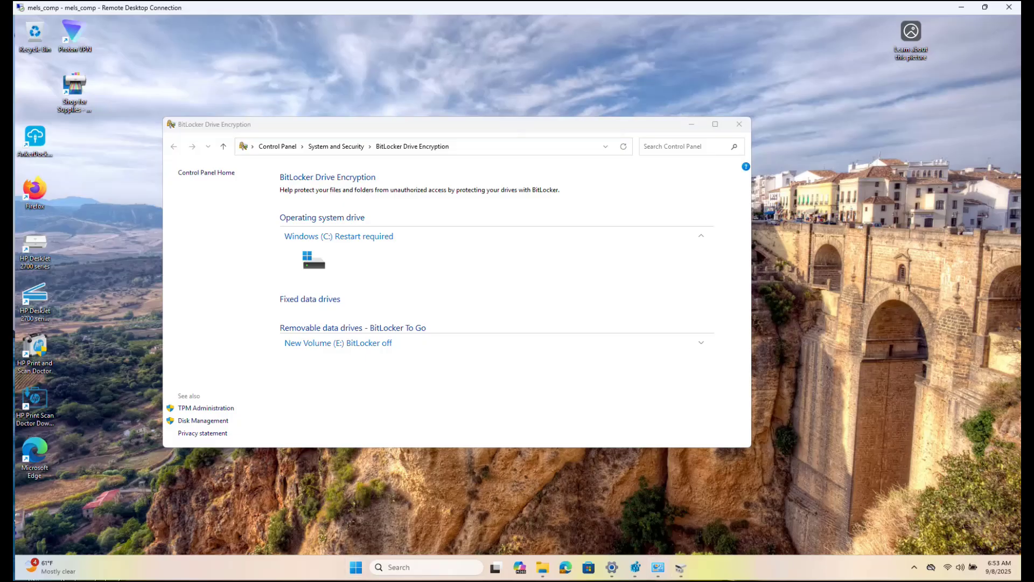
Step: Restart the remote PC from the Start button's Shut down or sign out menu
right_click(355, 567)
mouse_move(350, 522)
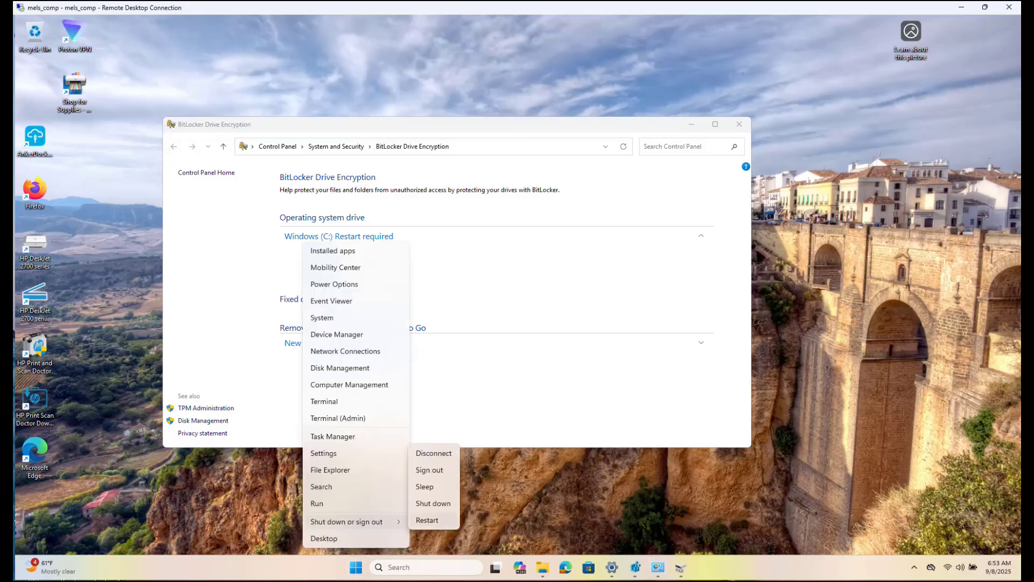
click(427, 520)
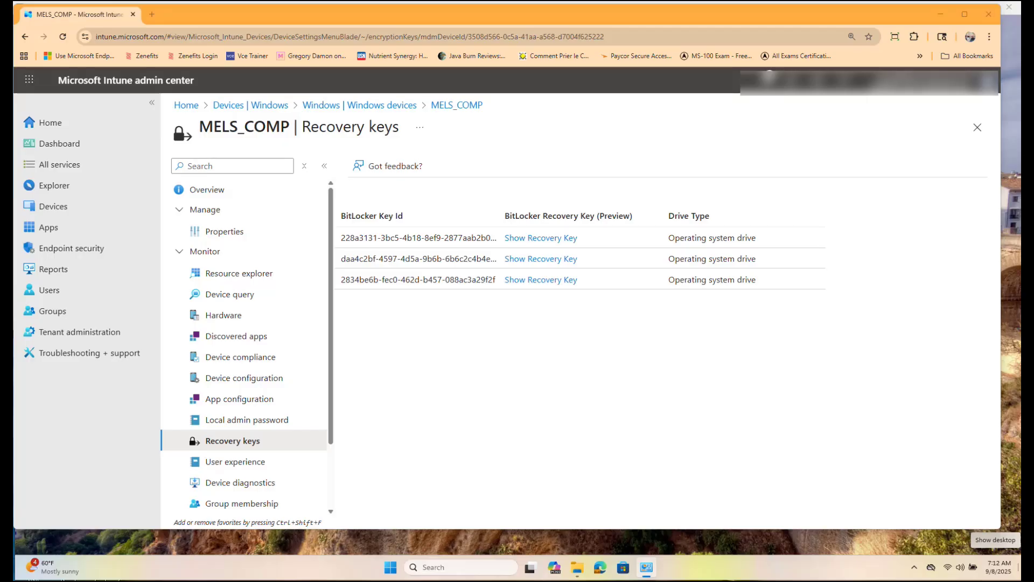
Step: Switch back to the remote session and shut down the remote PC through the Win+X menu
key(alt+Tab)
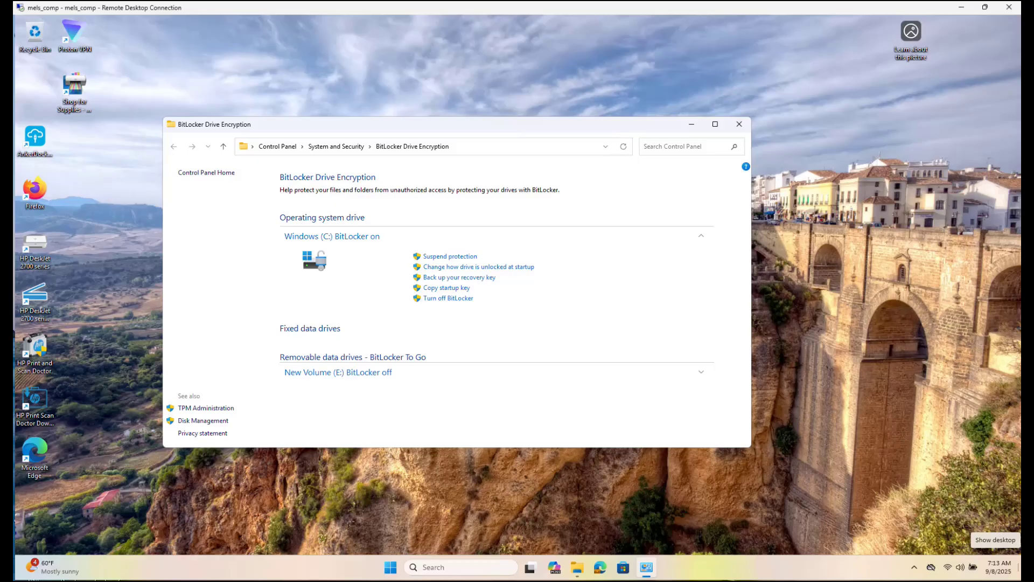
key(super+x)
key(u)
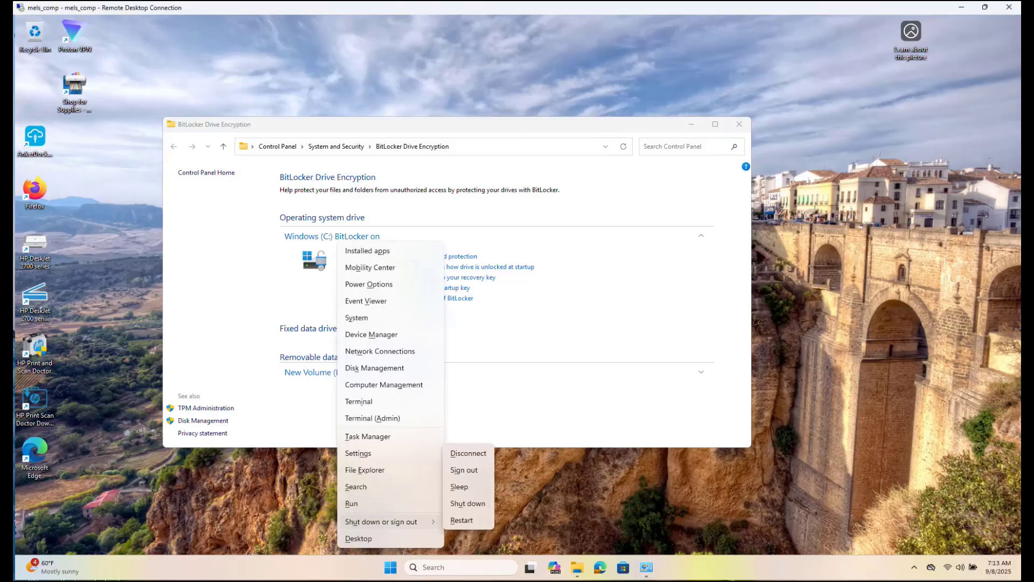
key(u)
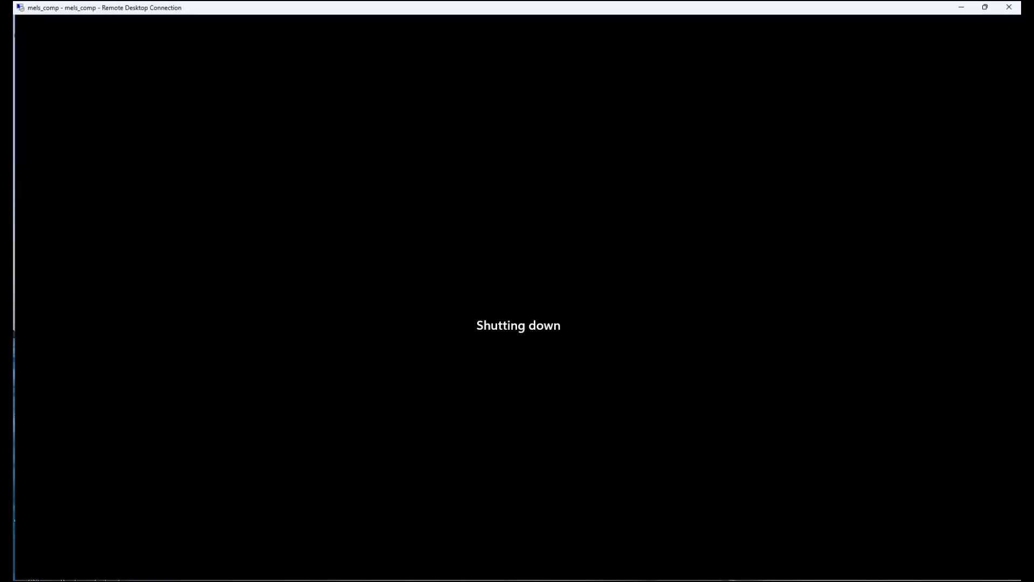